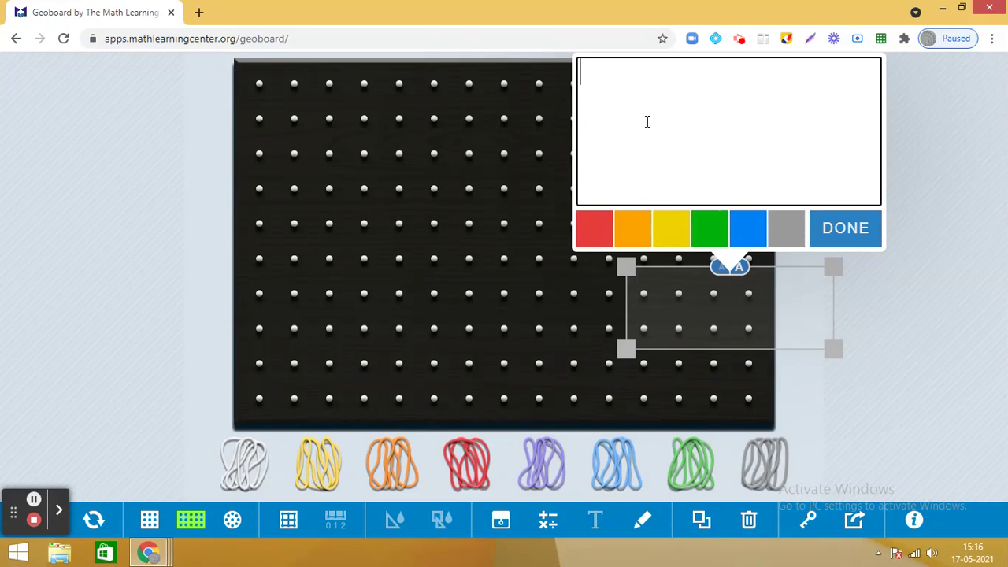
# Type the note 'Triangles on the same base and between same parallels are equal in areas', fixing a typo.
pyautogui.write('Triangle')
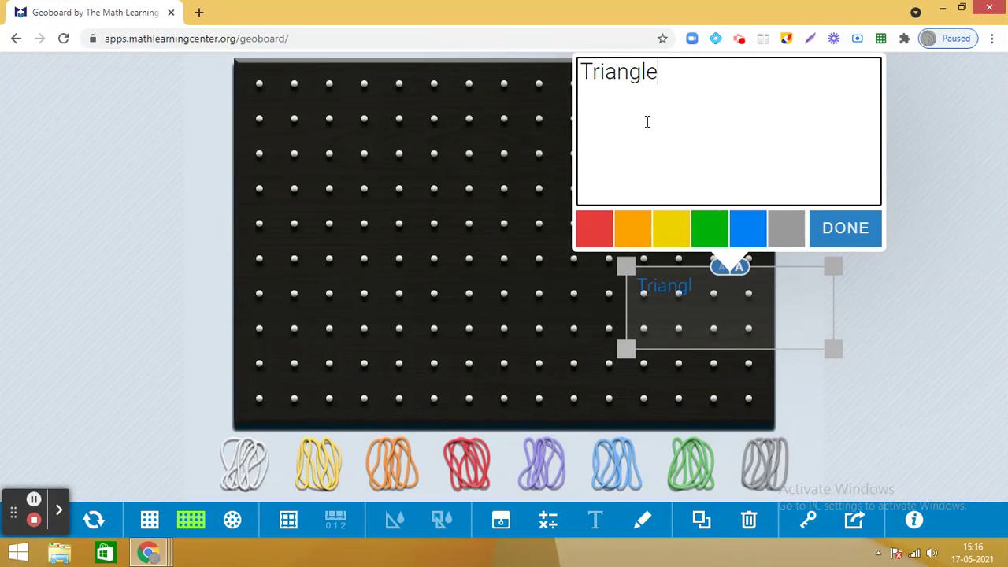
pyautogui.write('s on the same v')
pyautogui.press('BackSpace')
pyautogui.write('base and ')
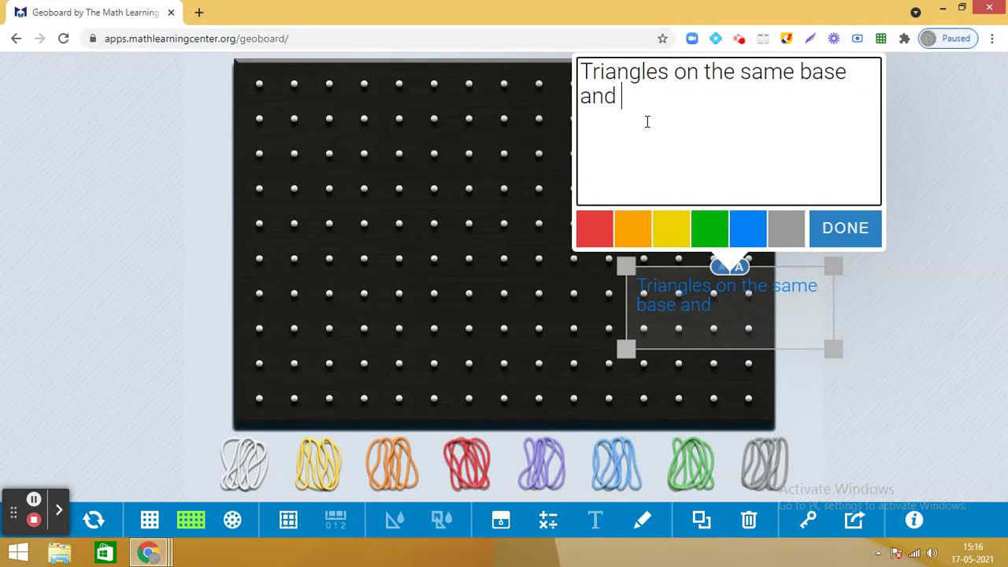
pyautogui.write('betwee')
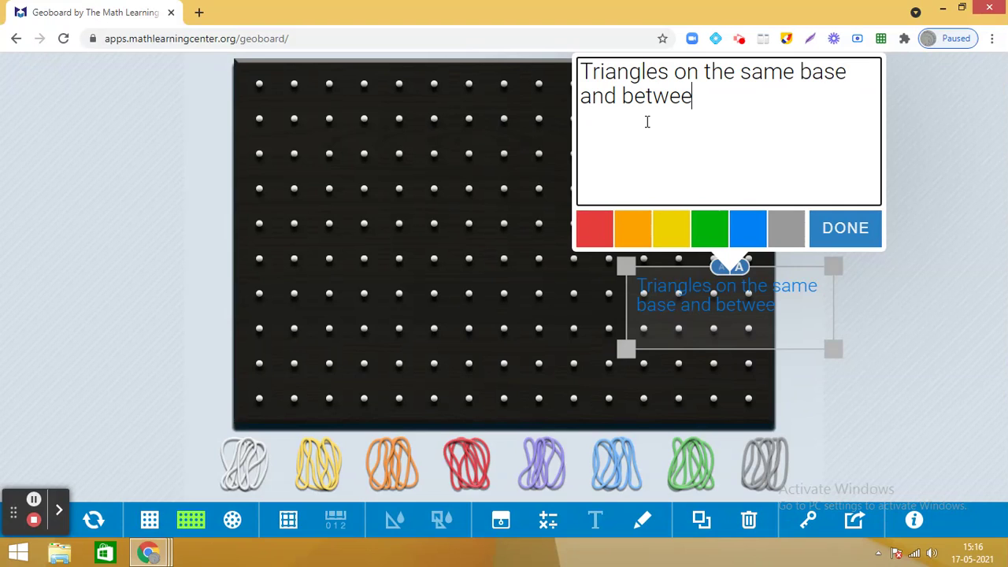
pyautogui.write('n same')
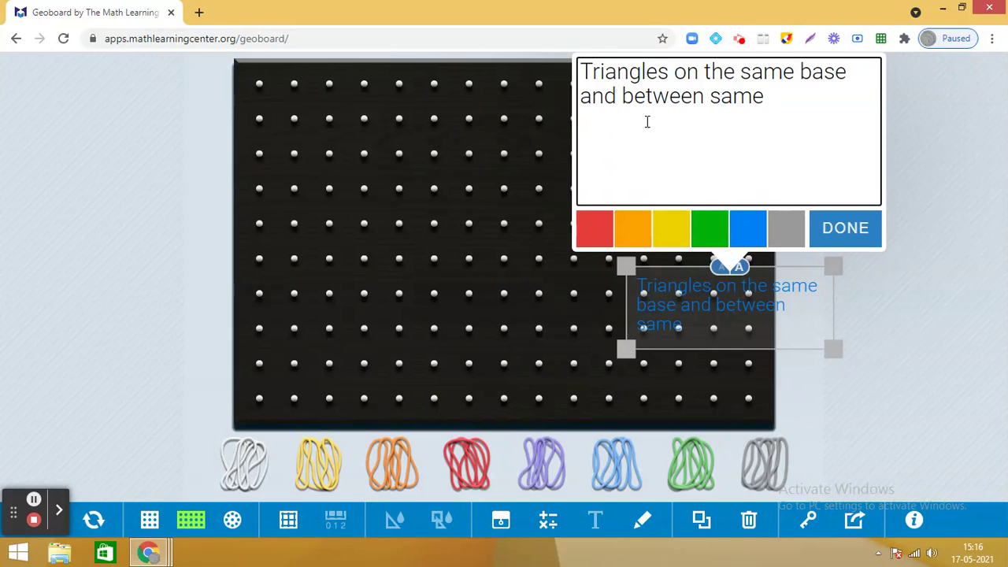
pyautogui.write(' parallel')
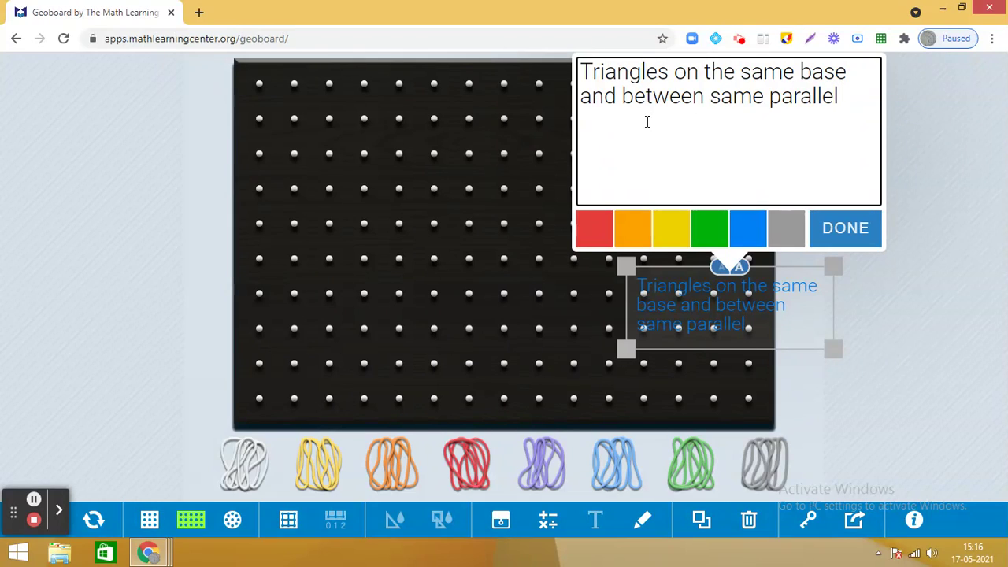
pyautogui.write('s are equal in areas.')
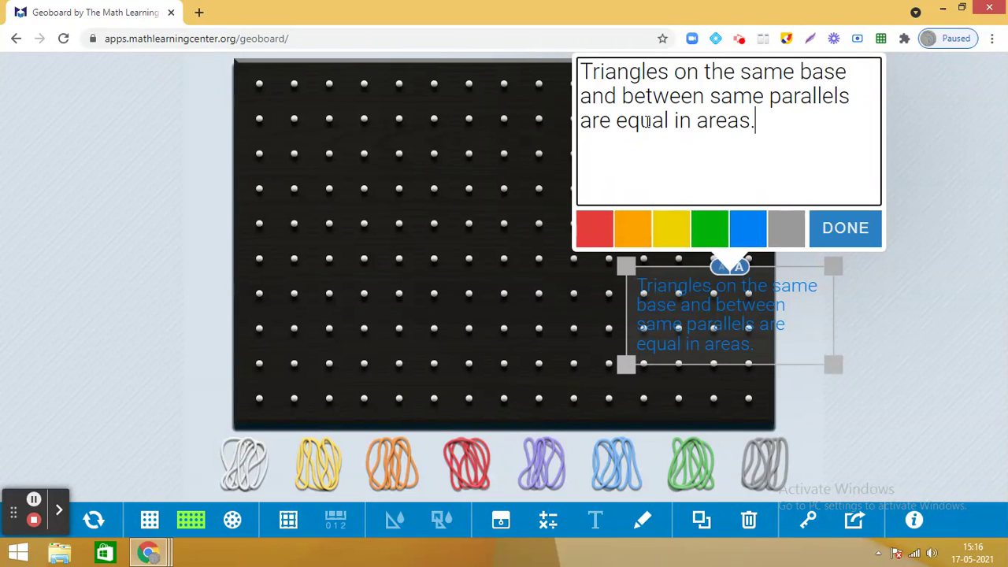
pyautogui.click(824, 239)
# Move the statement to the top and widen it, then add yellow parallel bands and white and red triangles on one base.
pyautogui.moveTo(753, 302); pyautogui.dragTo(402, 106)
pyautogui.moveTo(510, 159); pyautogui.dragTo(705, 132)
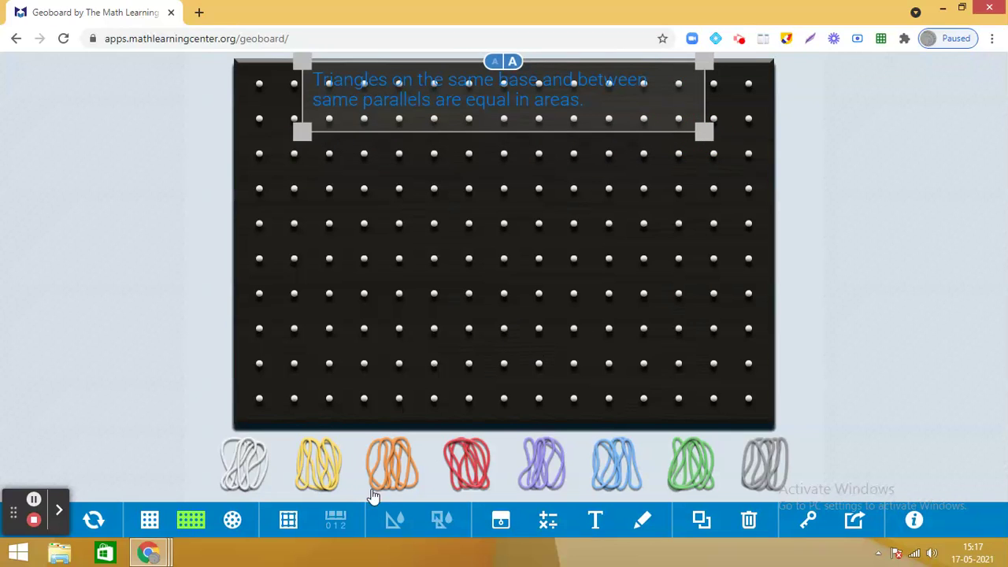
pyautogui.moveTo(319, 463); pyautogui.dragTo(749, 194)
pyautogui.moveTo(236, 466); pyautogui.dragTo(575, 370)
pyautogui.moveTo(482, 364); pyautogui.dragTo(468, 195)
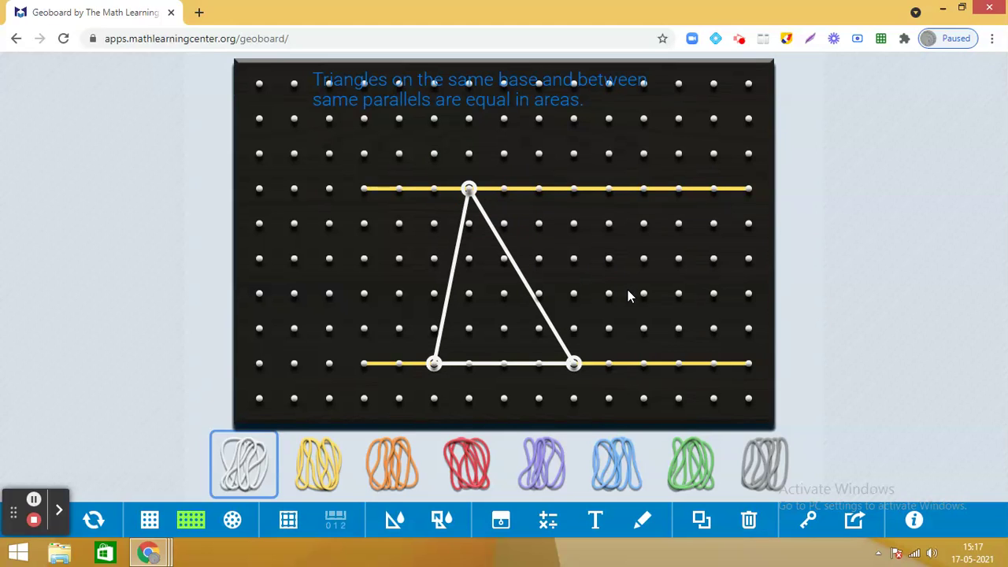
pyautogui.moveTo(435, 366)
pyautogui.mouseDown()
pyautogui.moveTo(439, 400)
pyautogui.moveTo(581, 370)
pyautogui.moveTo(522, 363)
pyautogui.moveTo(594, 229)
pyautogui.moveTo(614, 210)
pyautogui.moveTo(610, 195)
pyautogui.mouseUp()
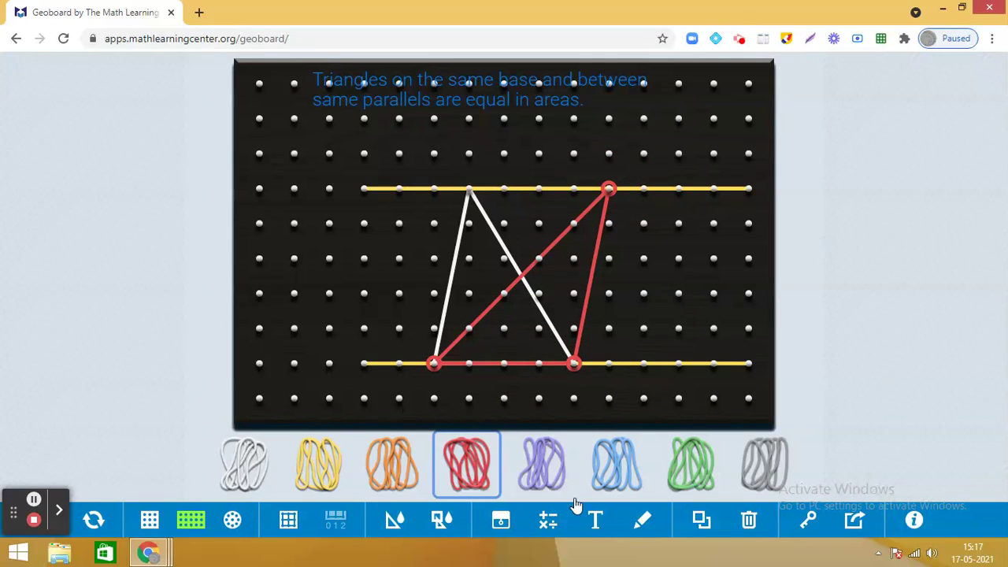
# Label the vertices A, B, C and D with the yellow freehand marker.
pyautogui.click(642, 521)
pyautogui.click(967, 123)
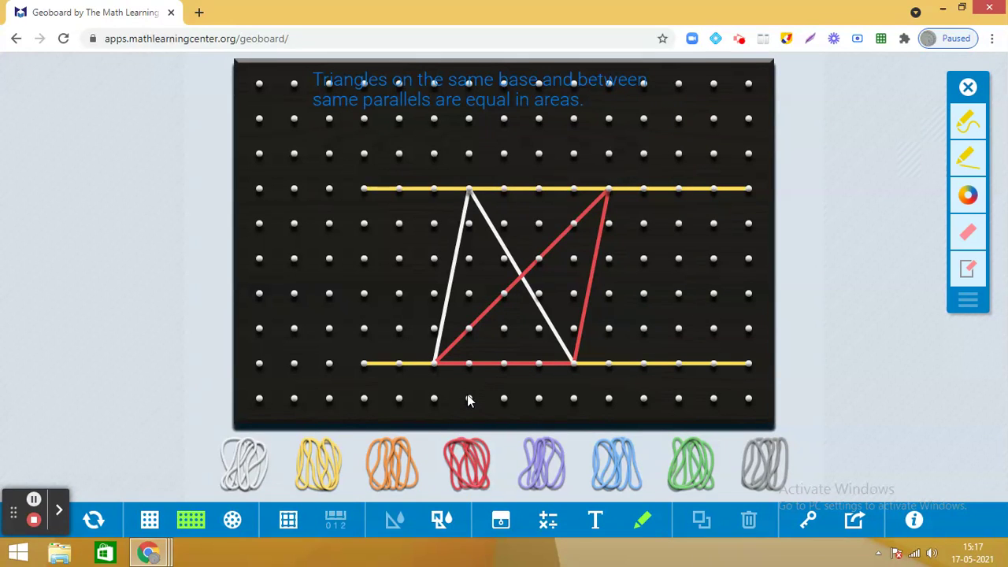
pyautogui.moveTo(419, 378)
pyautogui.mouseDown()
pyautogui.moveTo(418, 390)
pyautogui.moveTo(423, 373)
pyautogui.moveTo(432, 392)
pyautogui.moveTo(419, 386)
pyautogui.mouseUp()
pyautogui.click(965, 123)
pyautogui.moveTo(425, 386); pyautogui.dragTo(440, 385)
pyautogui.moveTo(571, 372); pyautogui.dragTo(581, 392)
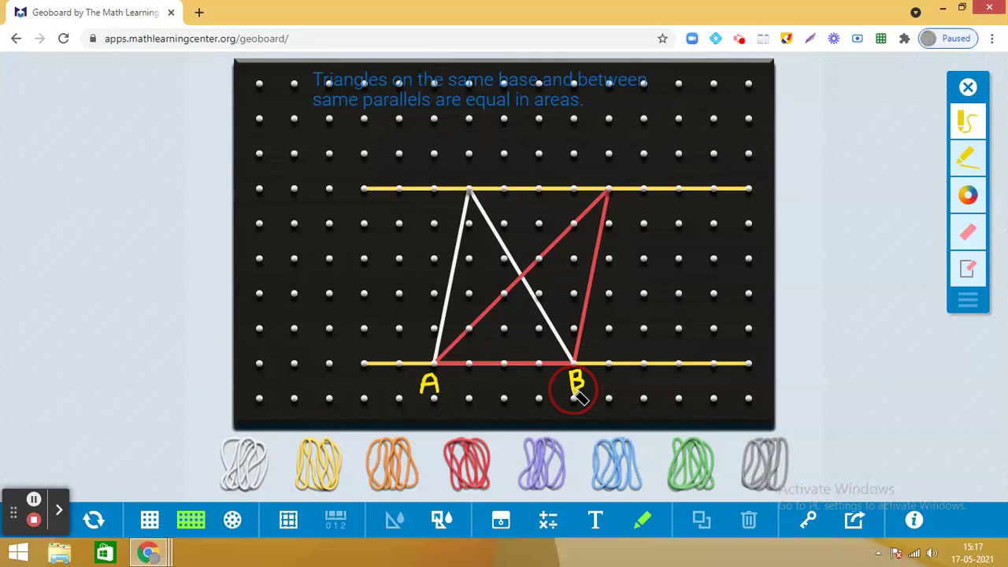
pyautogui.moveTo(477, 163)
pyautogui.mouseDown()
pyautogui.moveTo(467, 166)
pyautogui.moveTo(476, 174)
pyautogui.mouseUp()
pyautogui.moveTo(611, 168); pyautogui.dragTo(614, 184)
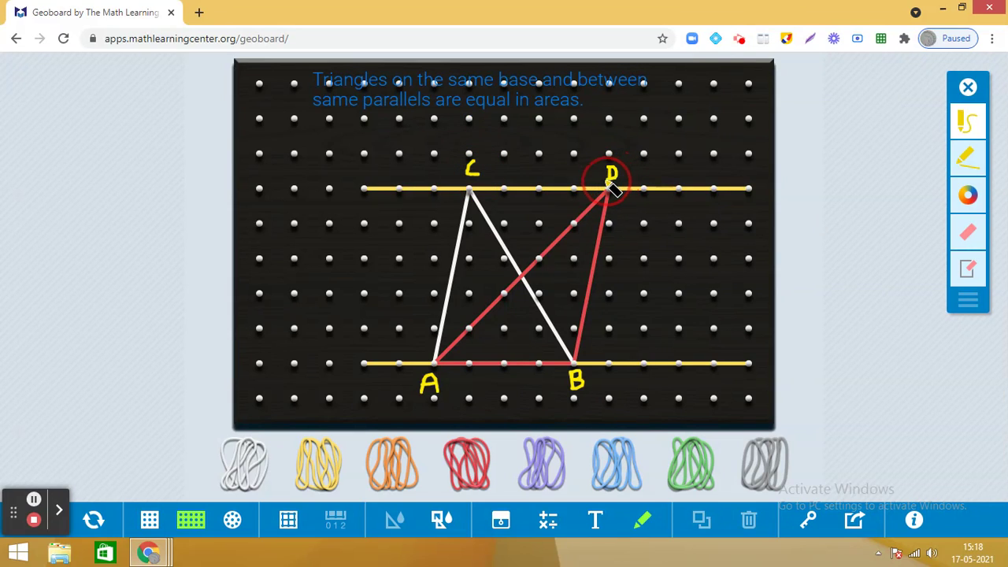
pyautogui.moveTo(371, 352); pyautogui.dragTo(372, 368)
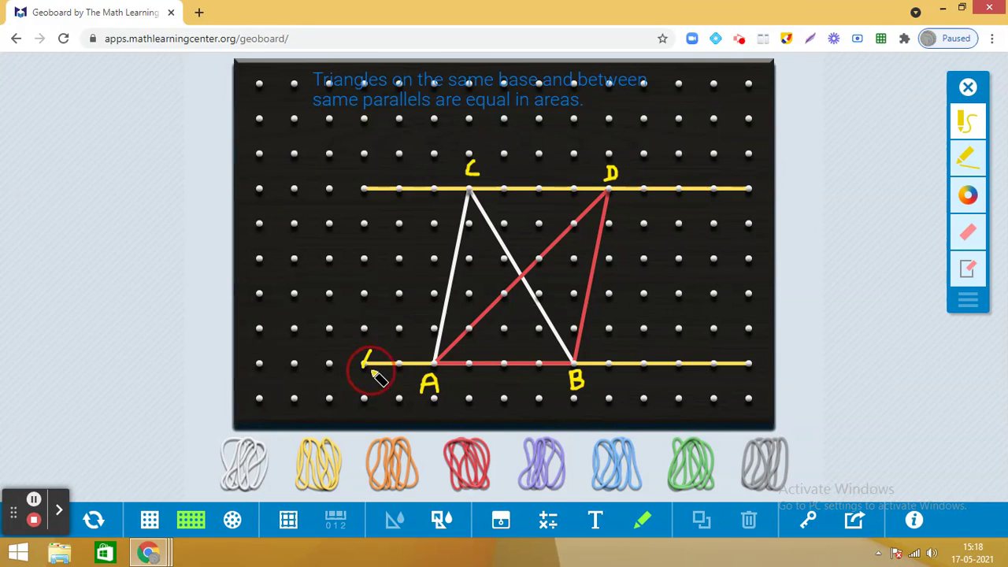
# Draw arrowheads on both yellow lines and name them l and m.
pyautogui.moveTo(741, 354)
pyautogui.mouseDown()
pyautogui.moveTo(752, 363)
pyautogui.moveTo(742, 371)
pyautogui.mouseUp()
pyautogui.moveTo(742, 177); pyautogui.dragTo(743, 197)
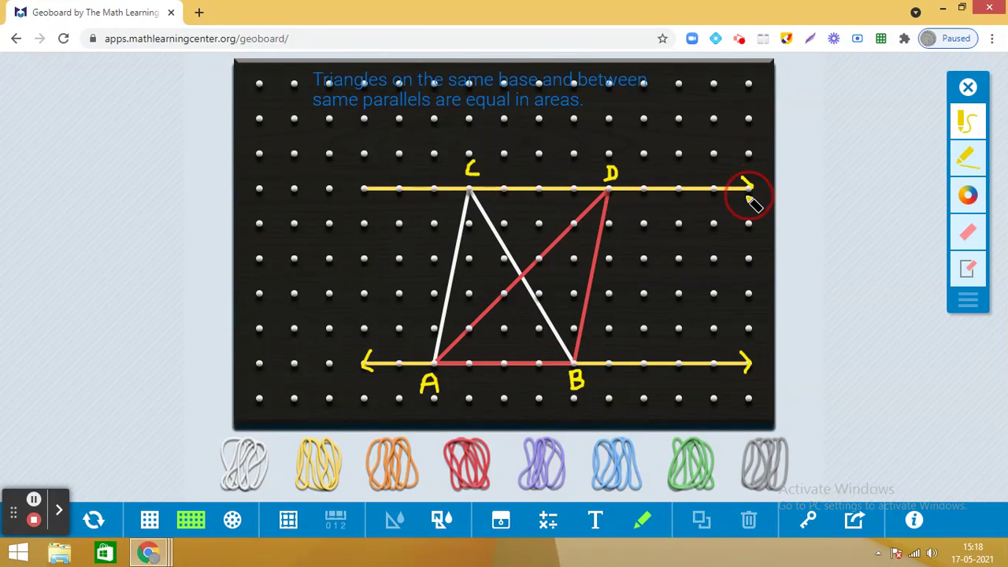
pyautogui.moveTo(367, 178); pyautogui.dragTo(371, 197)
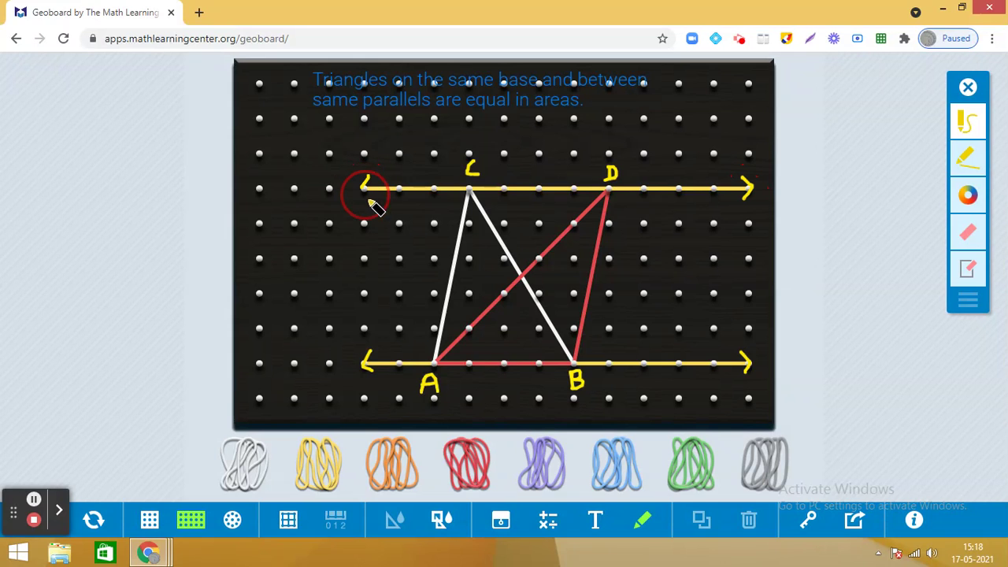
pyautogui.moveTo(327, 372)
pyautogui.mouseDown()
pyautogui.moveTo(349, 346)
pyautogui.moveTo(353, 370)
pyautogui.mouseUp()
pyautogui.moveTo(326, 191); pyautogui.dragTo(344, 197)
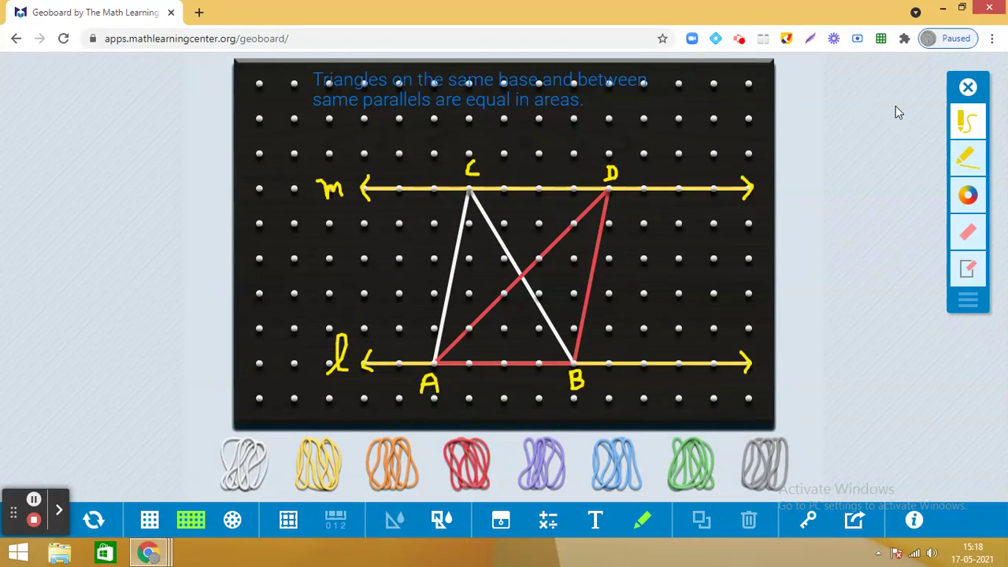
pyautogui.click(968, 86)
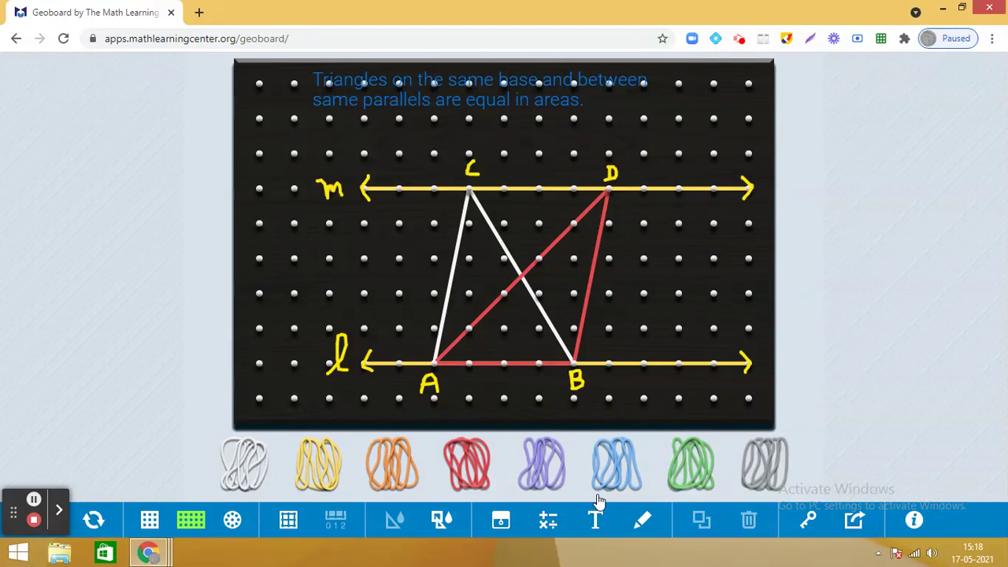
pyautogui.click(596, 520)
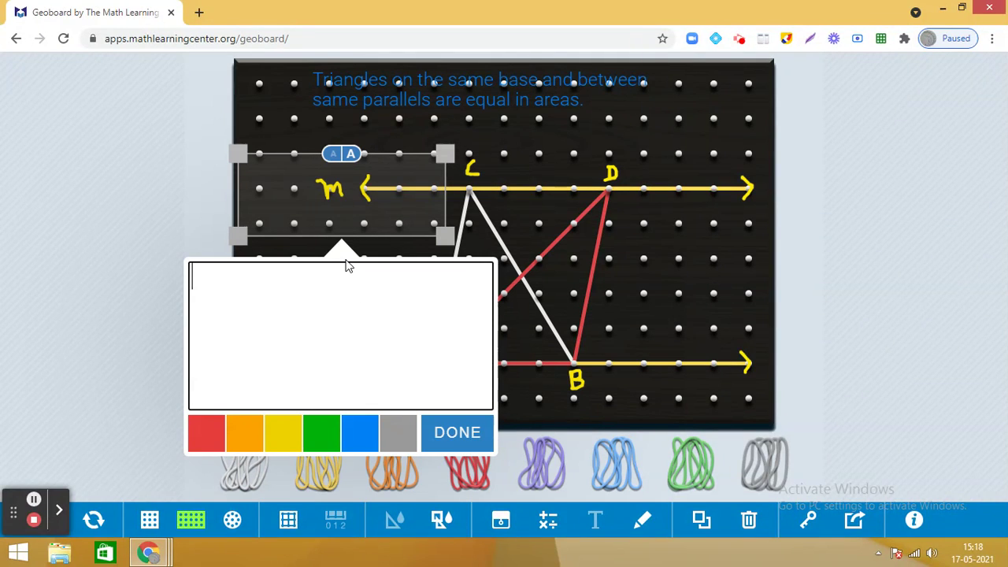
# Enter 'Area (ABC)= 1/2 x 4 x 5' with '= 10 sq units' on a second line.
pyautogui.click(308, 229)
pyautogui.click(492, 217)
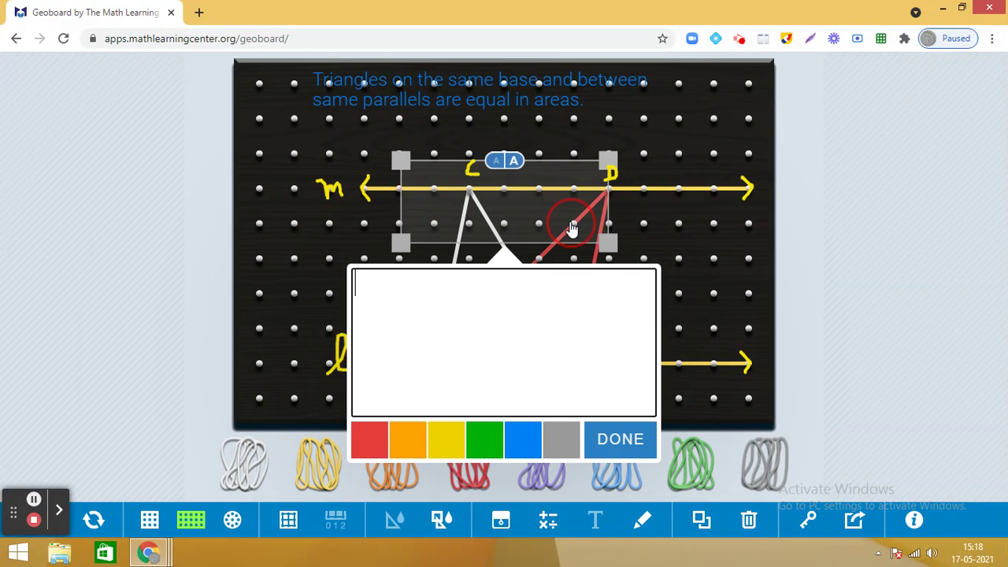
pyautogui.click(680, 221)
pyautogui.click(902, 101)
pyautogui.click(832, 94)
pyautogui.click(841, 93)
pyautogui.write('A')
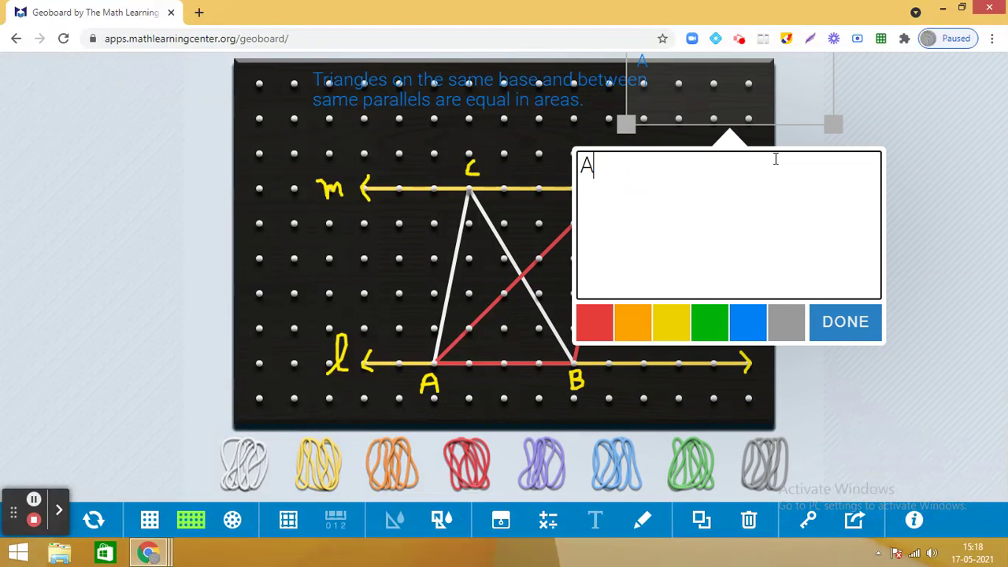
pyautogui.write('rea (ABC')
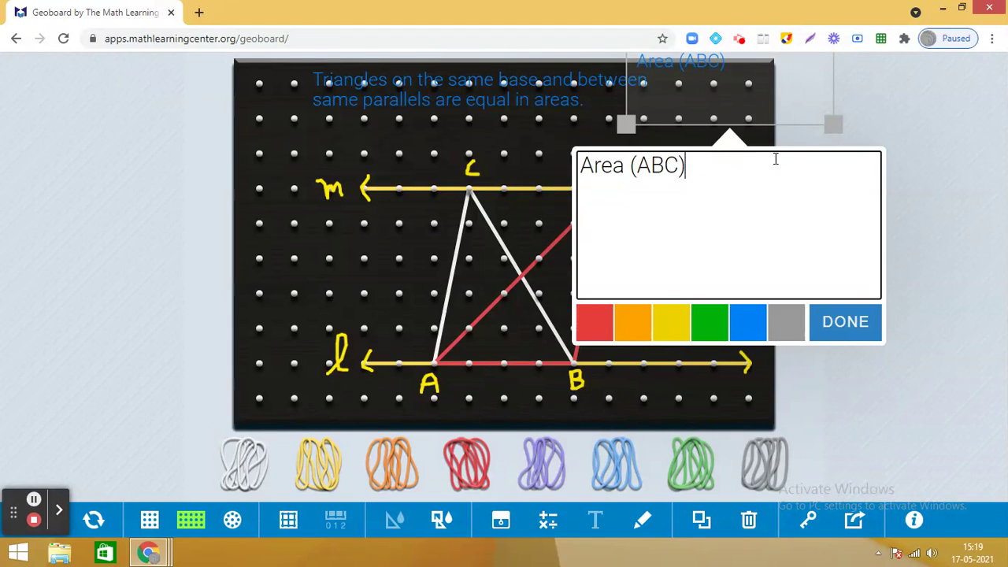
pyautogui.write(')= 1/2 x')
pyautogui.write('4 x')
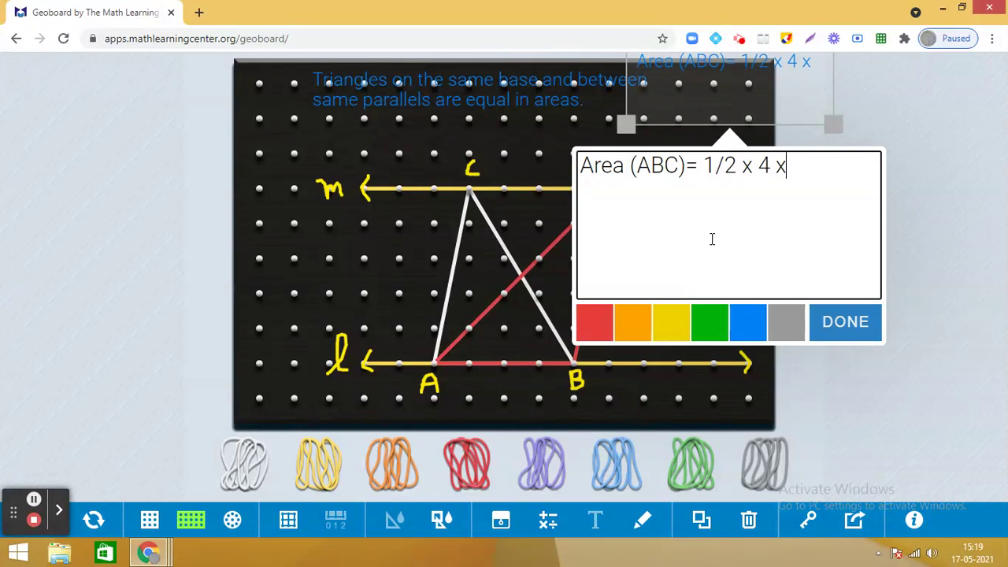
pyautogui.write('5= 10 sq units')
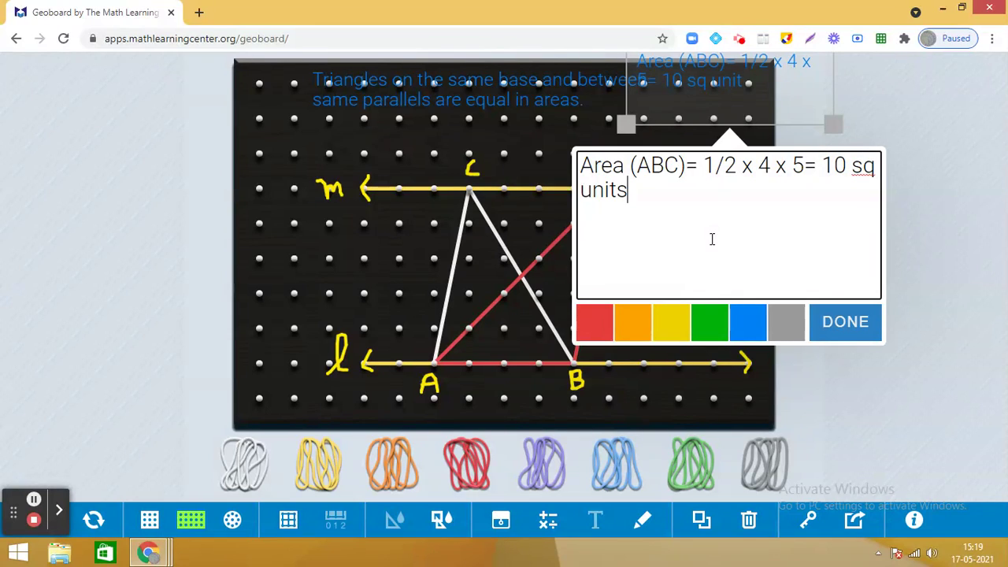
pyautogui.click(806, 167)
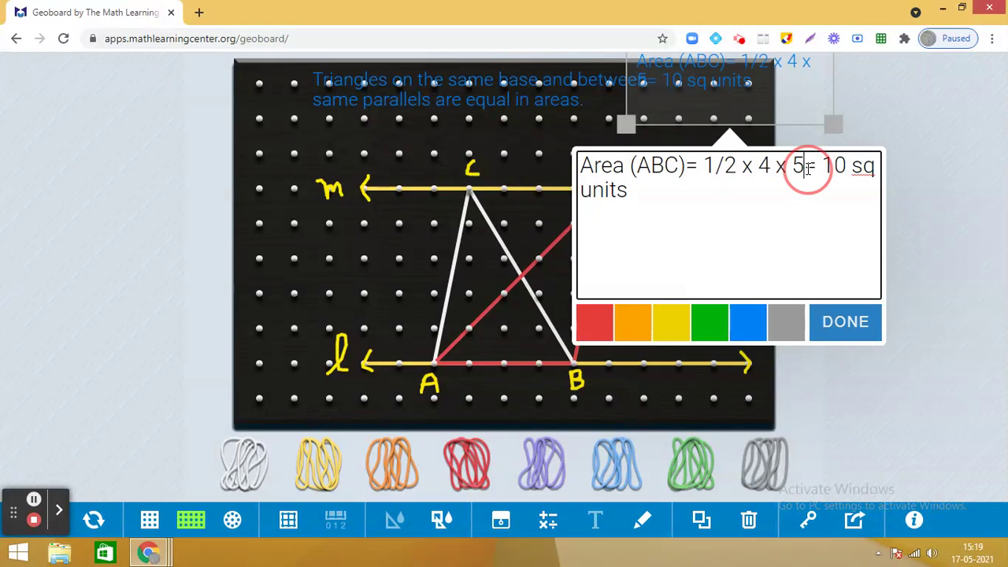
pyautogui.press('Return')
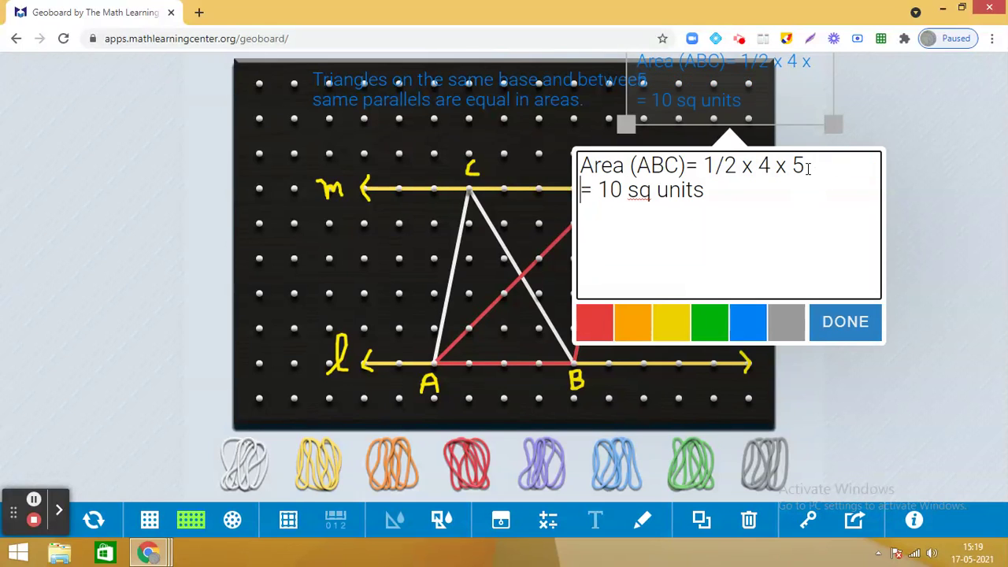
# Place the Area (ABC) label left of point C and widen it to fit the formula.
pyautogui.click(741, 188)
pyautogui.click(843, 319)
pyautogui.moveTo(742, 104); pyautogui.dragTo(472, 237)
pyautogui.moveTo(369, 278); pyautogui.dragTo(367, 280)
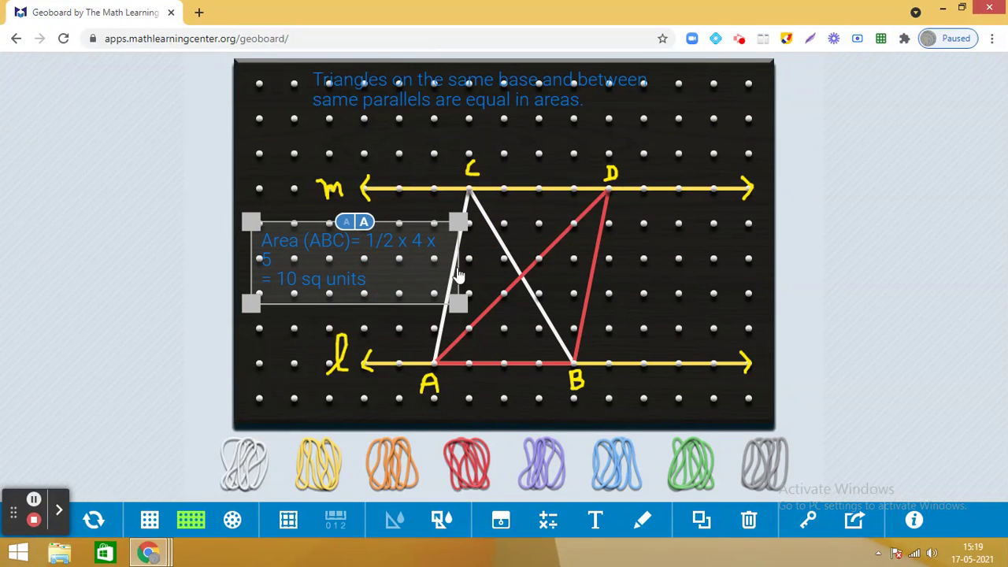
pyautogui.moveTo(458, 305); pyautogui.dragTo(484, 314)
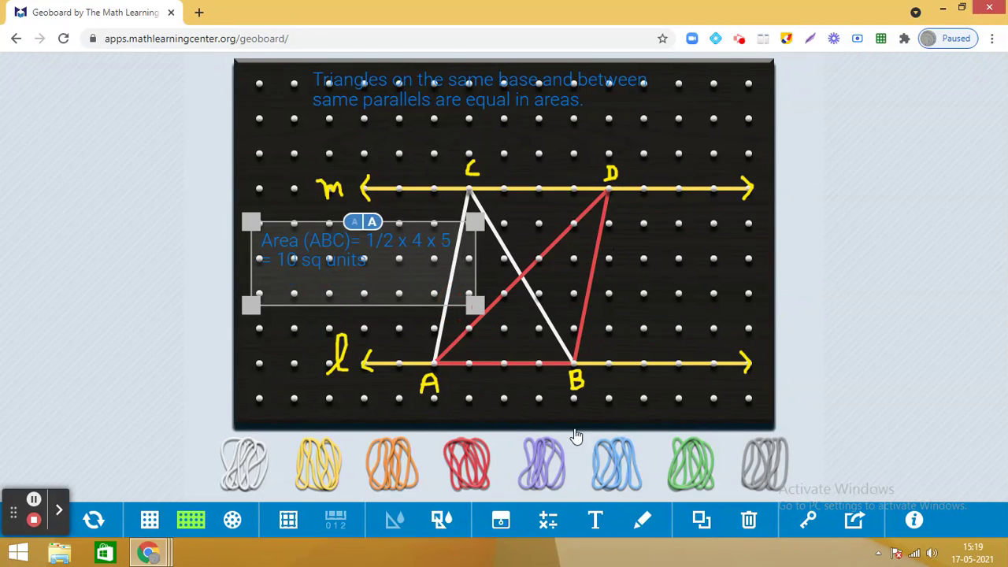
pyautogui.click(596, 519)
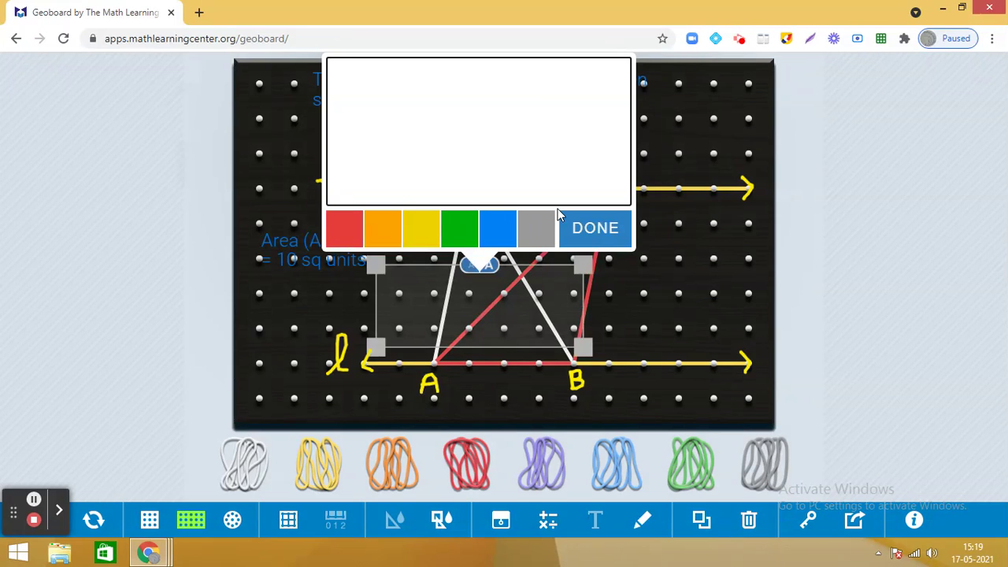
# Add a right-side label 'Area (ABD)= 1/2 x 4 x 5' with '= 10 sq units' on a new line.
pyautogui.click(596, 126)
pyautogui.moveTo(535, 293); pyautogui.dragTo(835, 281)
pyautogui.click(723, 117)
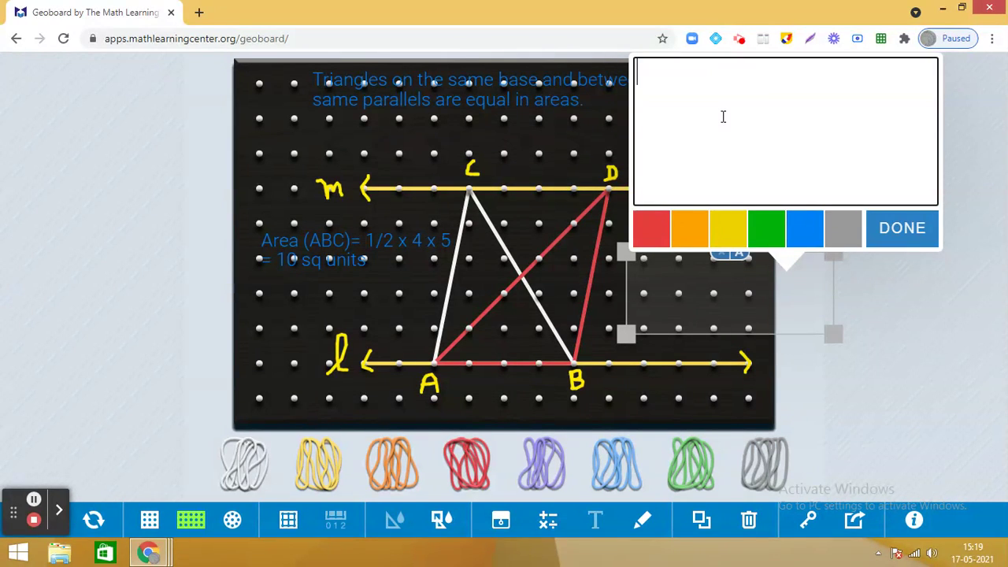
pyautogui.write('Area')
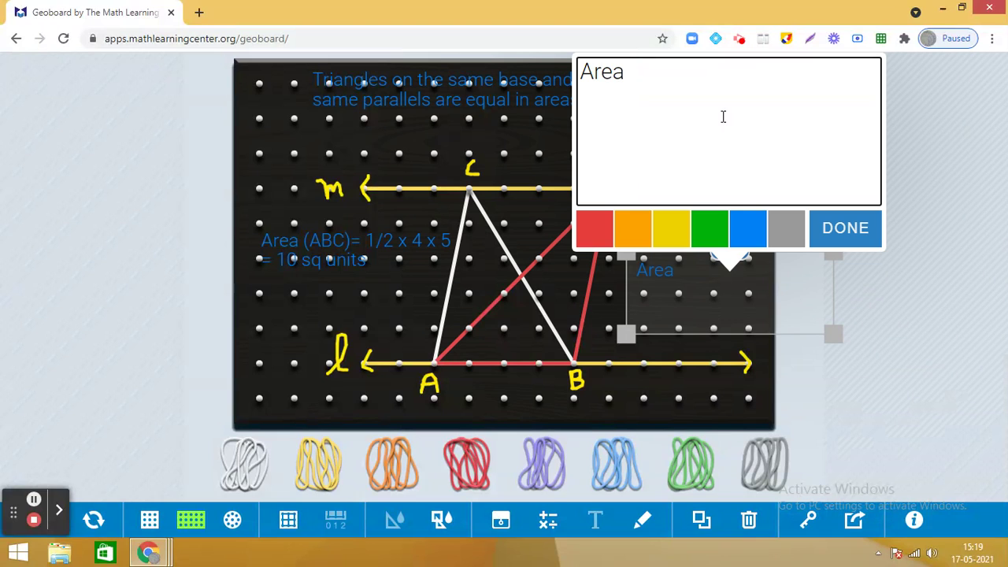
pyautogui.write(' (ABD)')
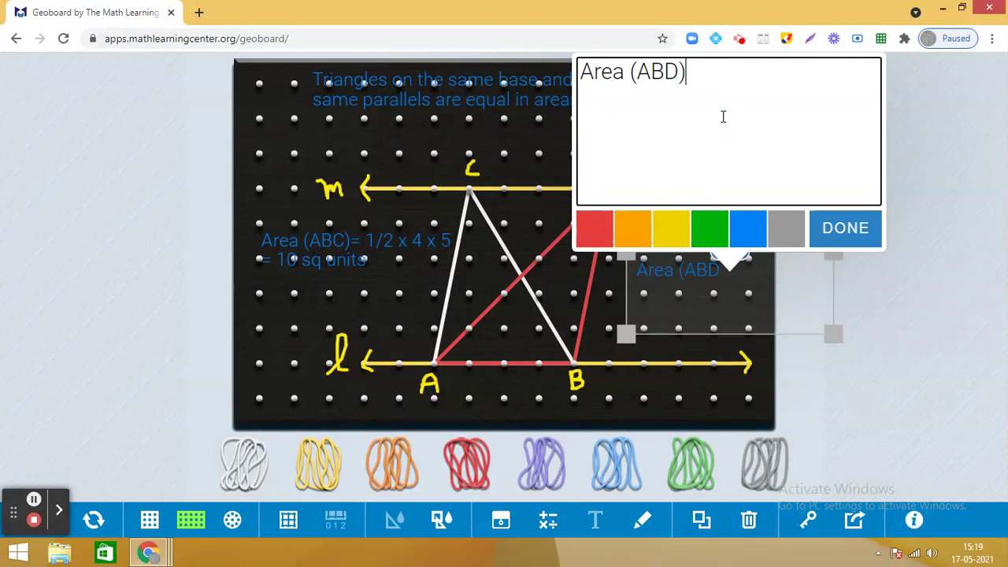
pyautogui.write('= 1/2 x ')
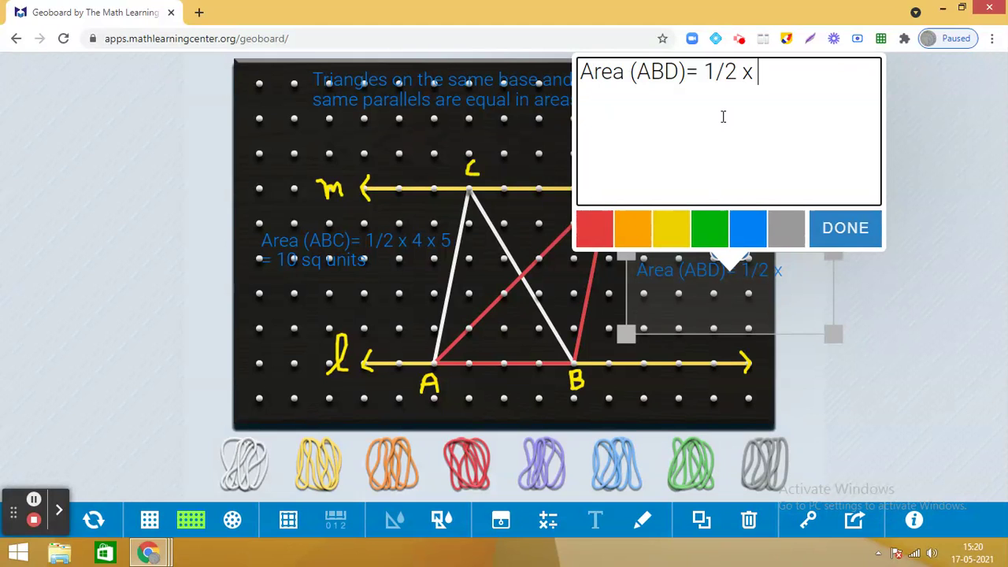
pyautogui.write('4 x')
pyautogui.click(792, 113)
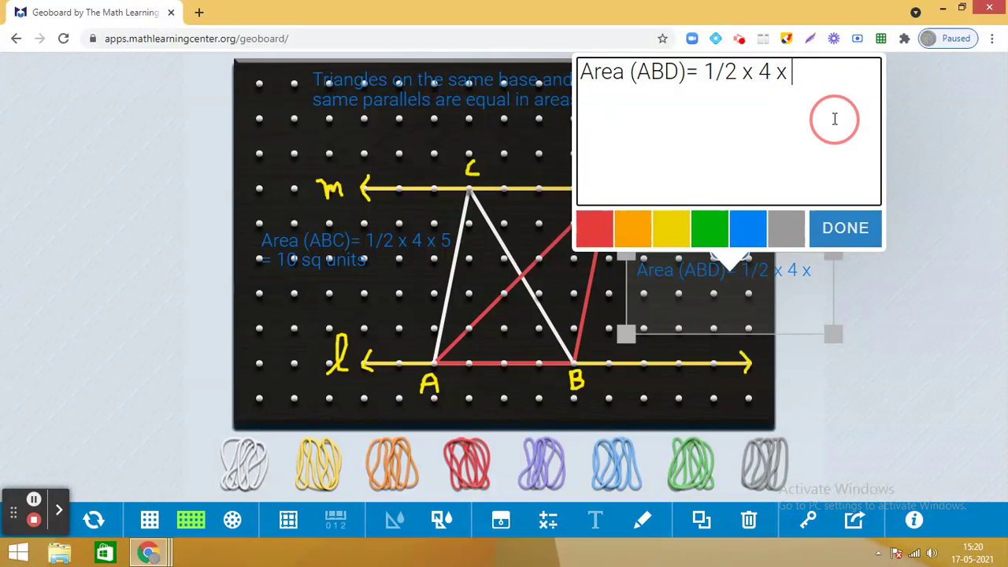
pyautogui.doubleClick(826, 162)
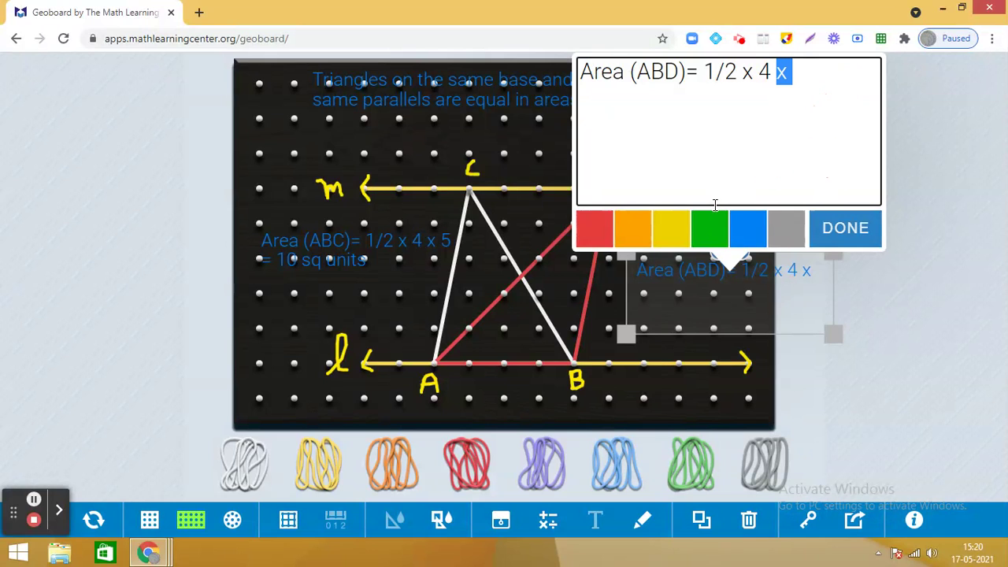
pyautogui.click(770, 283)
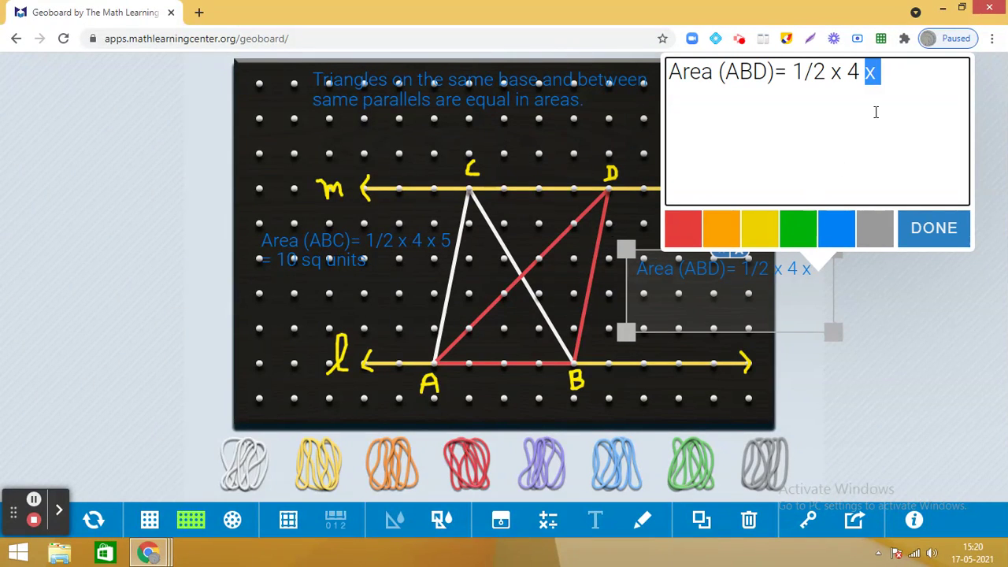
pyautogui.click(888, 63)
pyautogui.write('5 ')
pyautogui.write('= 10')
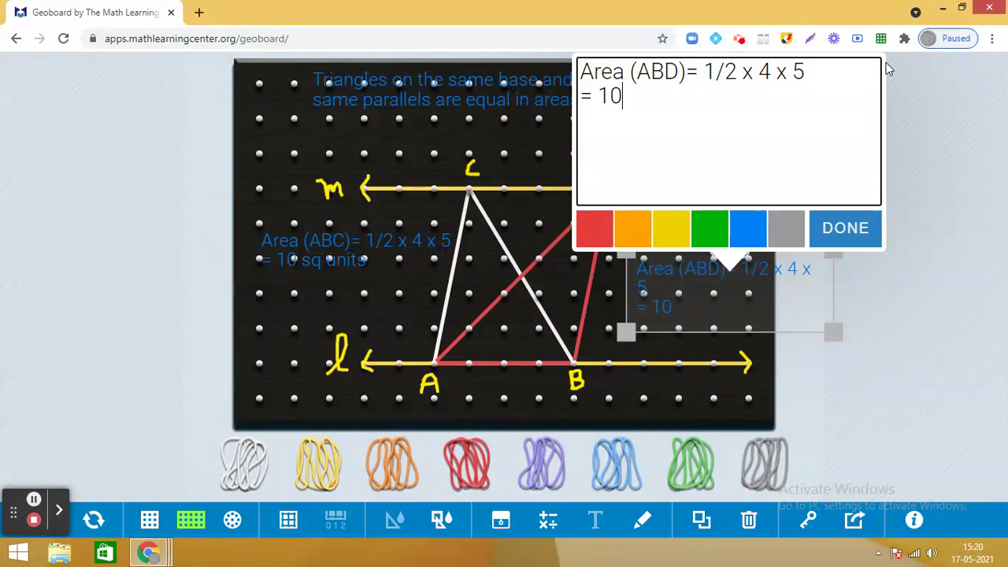
pyautogui.write(' sq units')
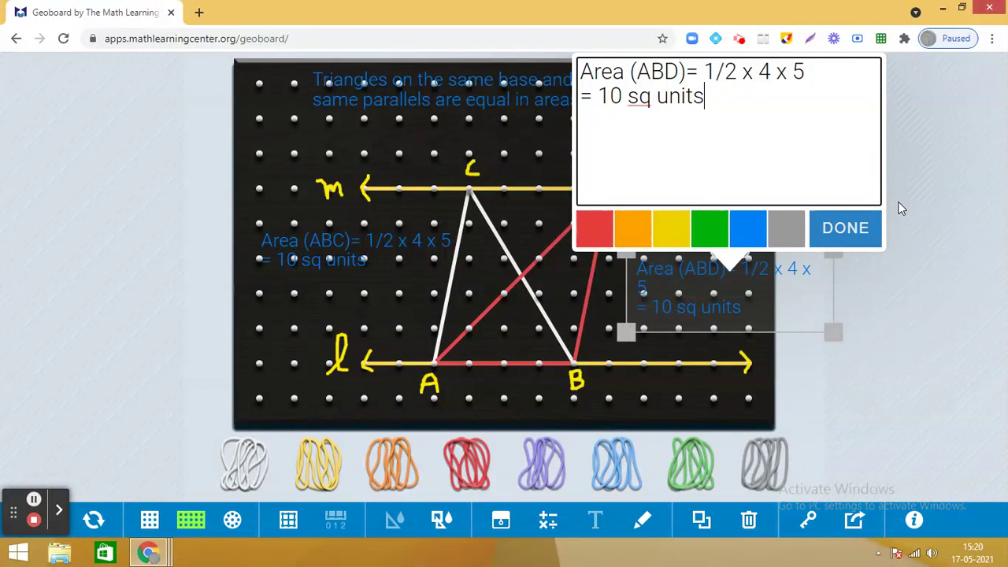
pyautogui.click(846, 228)
pyautogui.click(719, 294)
# Place the Area (ABD) label beside triangle ABD above B and widen it to one line.
pyautogui.moveTo(719, 295); pyautogui.dragTo(687, 263)
pyautogui.moveTo(679, 313)
pyautogui.mouseDown()
pyautogui.moveTo(677, 322)
pyautogui.moveTo(636, 166)
pyautogui.moveTo(630, 342)
pyautogui.moveTo(660, 314)
pyautogui.mouseUp()
pyautogui.moveTo(757, 345); pyautogui.dragTo(775, 348)
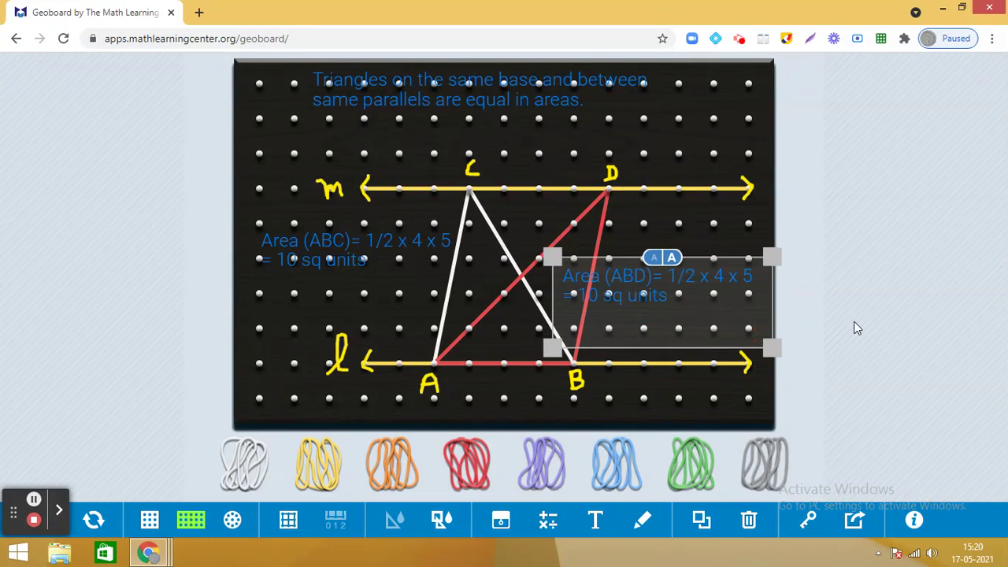
pyautogui.click(854, 322)
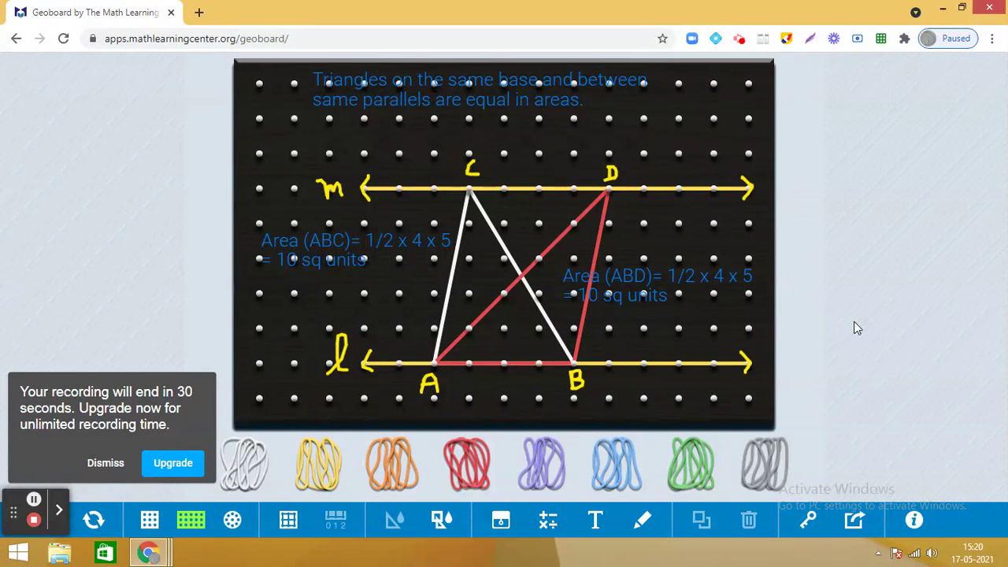
pyautogui.click(109, 463)
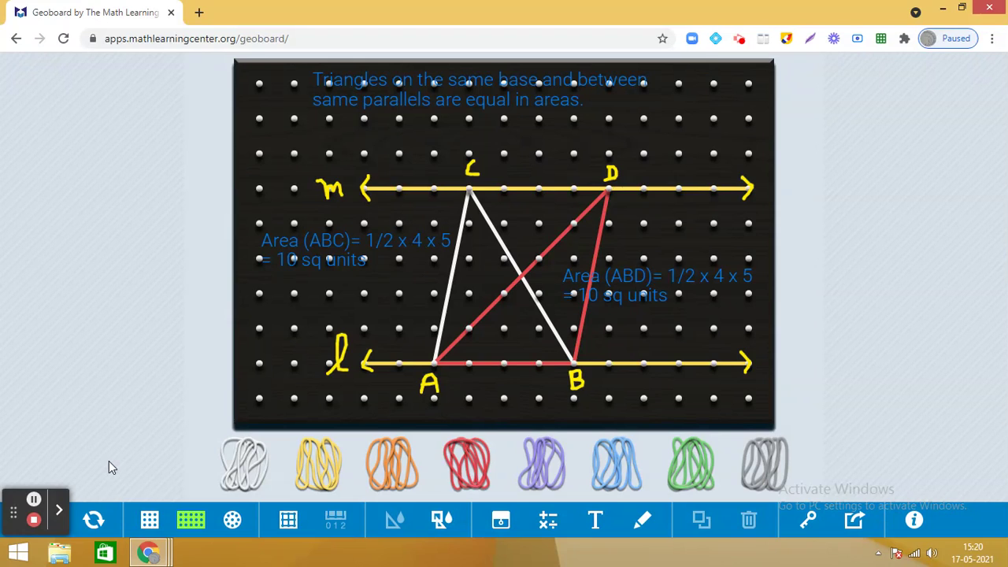